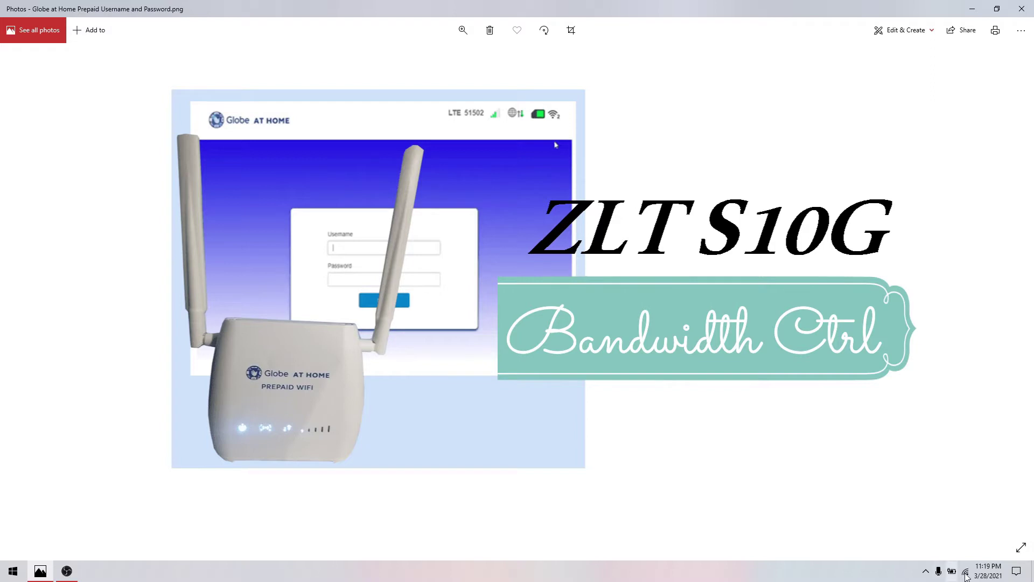
- Check the Wi-Fi connection status, then bring up the Start menu app list
{"action": "left_click", "coordinate": [967, 572]}
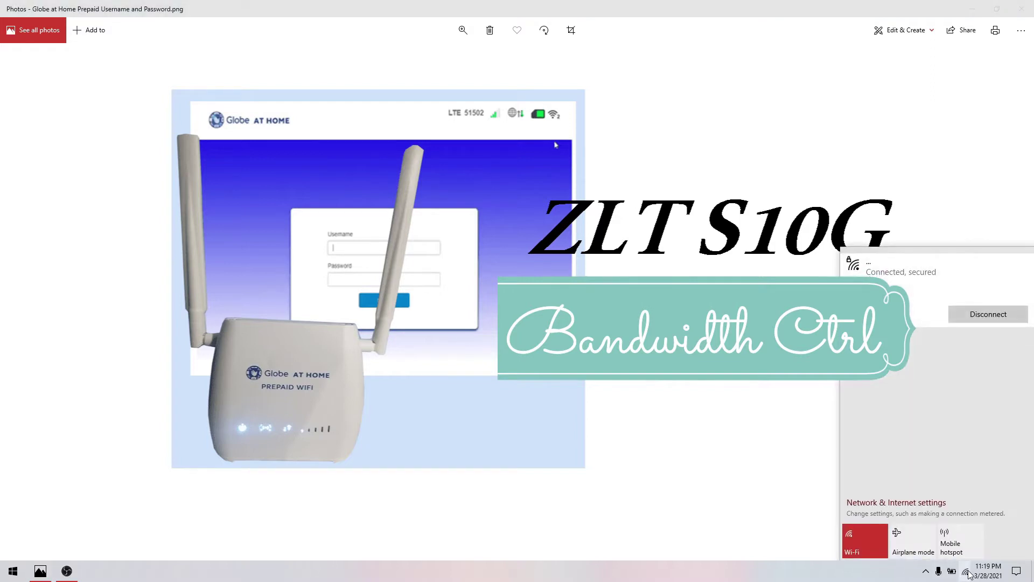
{"action": "left_click", "coordinate": [801, 580]}
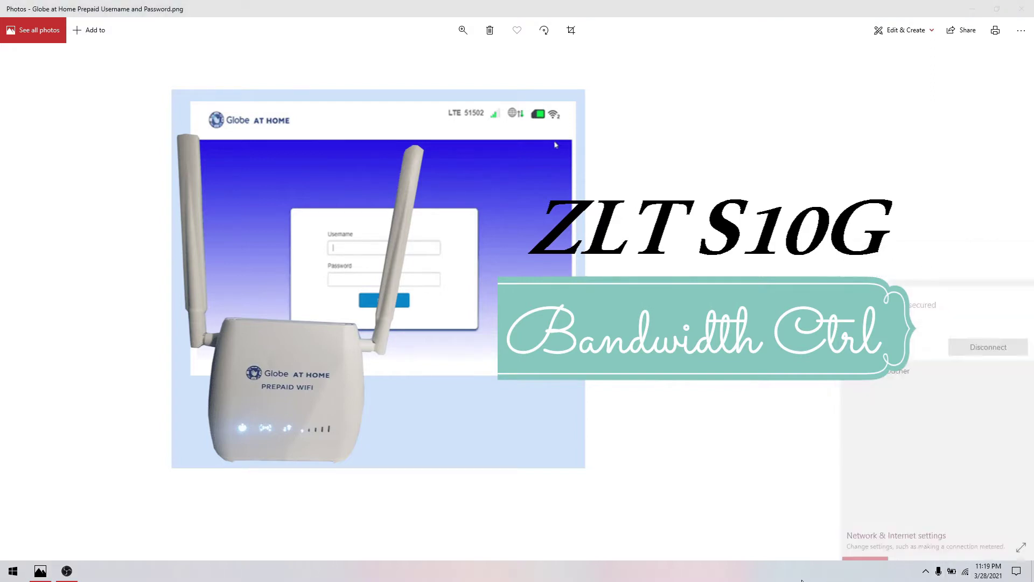
{"action": "left_click", "coordinate": [12, 571]}
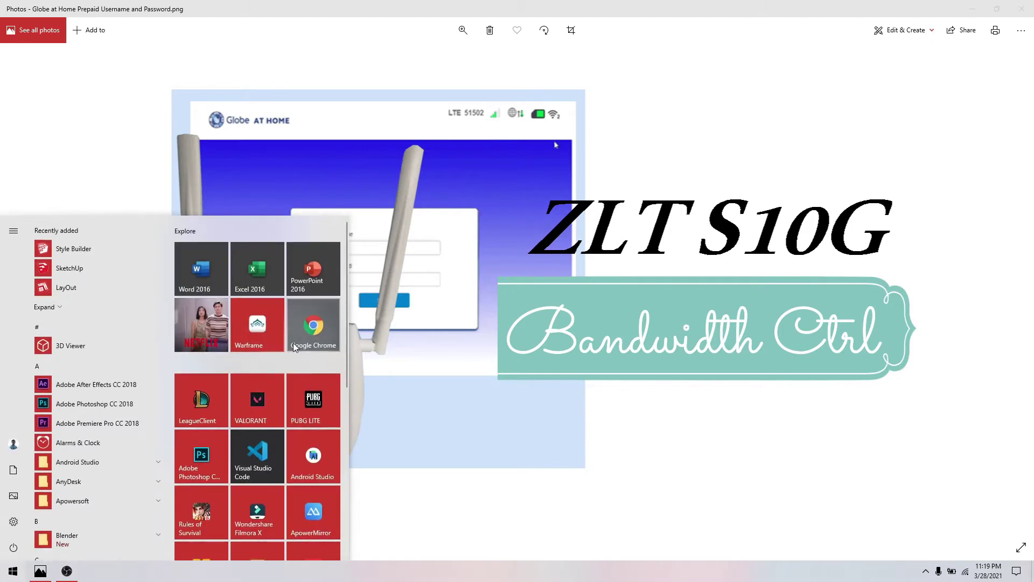
- Launch Google Chrome and go to the router address 192.168.254.254
{"action": "left_click", "coordinate": [294, 348]}
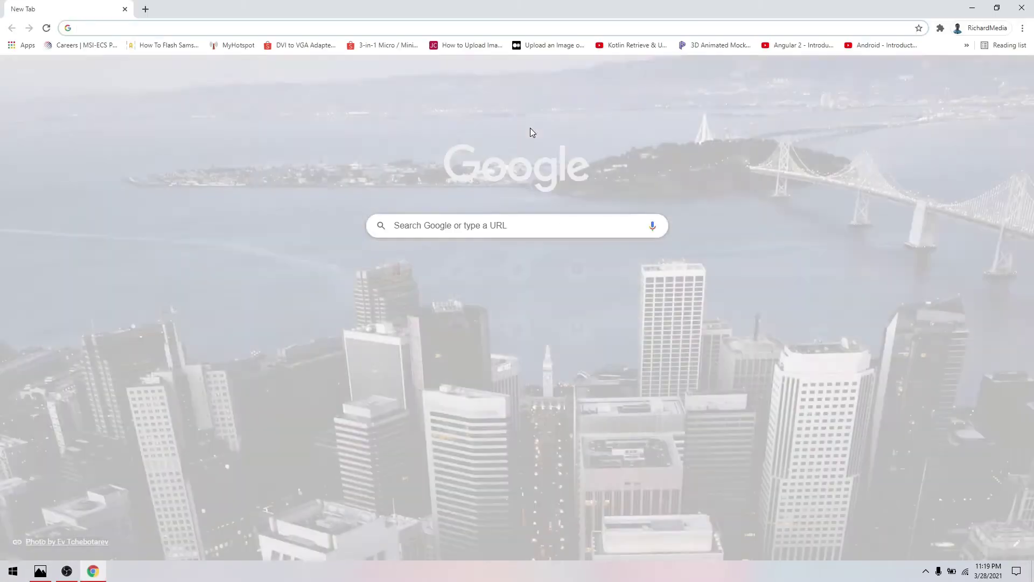
{"action": "left_click", "coordinate": [414, 28]}
{"action": "type", "text": "1"}
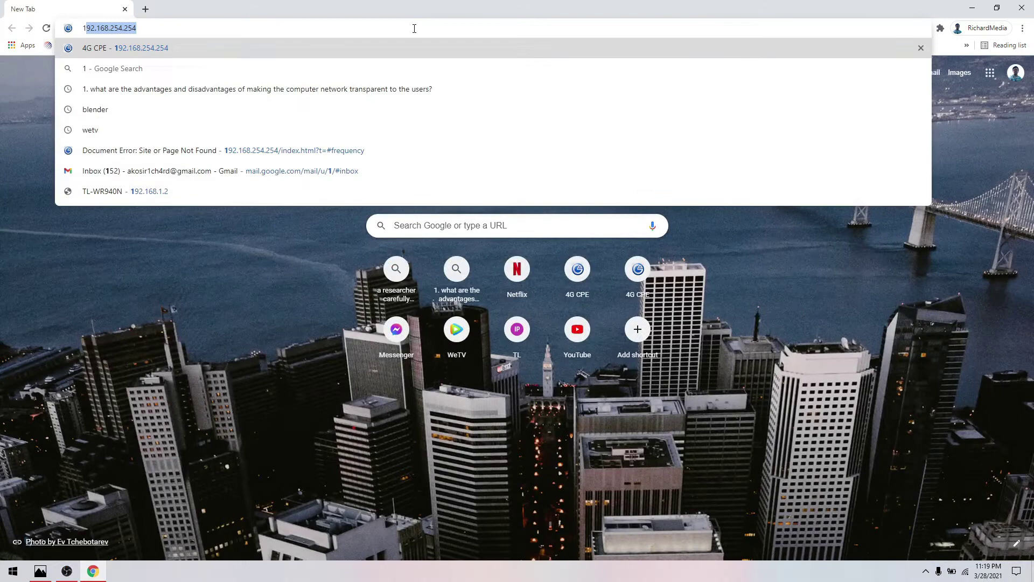
{"action": "type", "text": "92.168.254.254/index.html#index_status"}
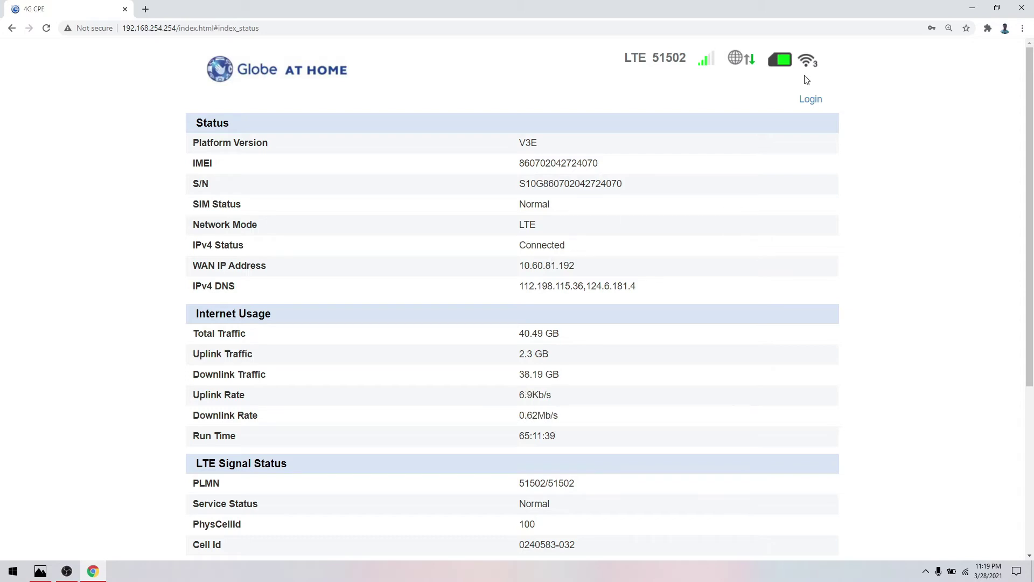
- Log in to the router admin with the admin username and password
{"action": "left_click", "coordinate": [809, 100]}
{"action": "left_click", "coordinate": [548, 269]}
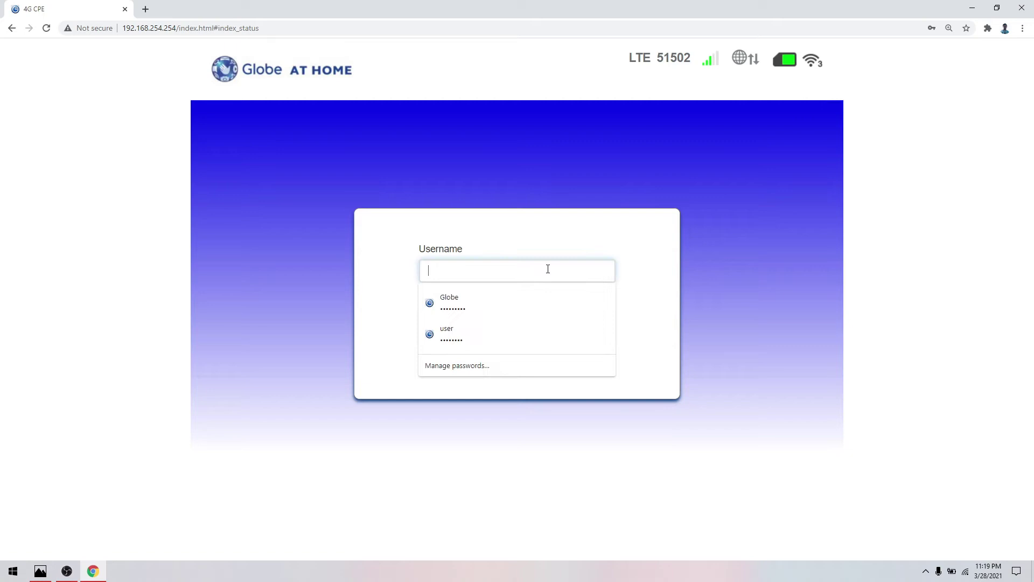
{"action": "type", "text": "user"}
{"action": "key", "text": "Tab"}
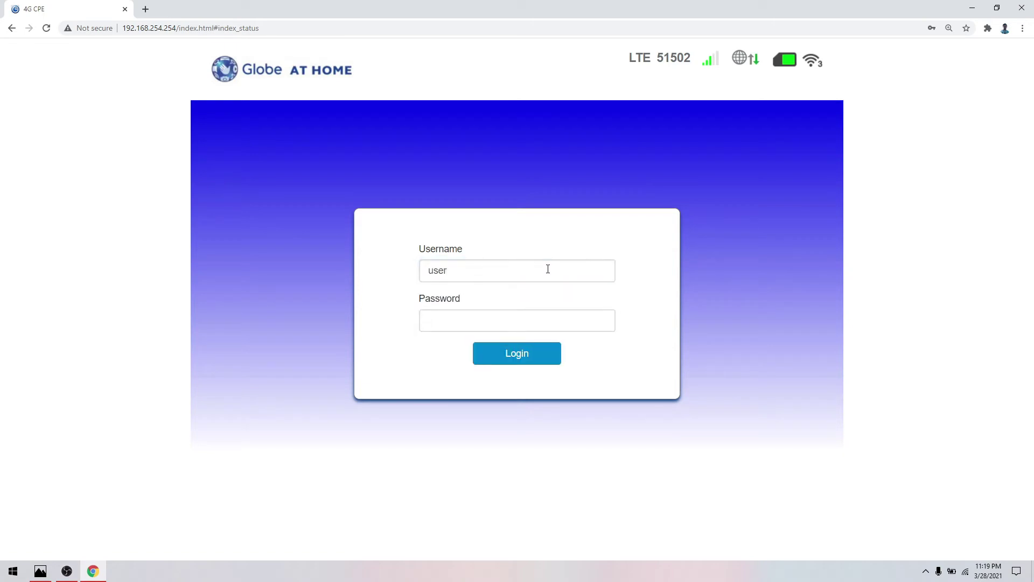
{"action": "type", "text": "@l03e"}
{"action": "key", "text": "Return"}
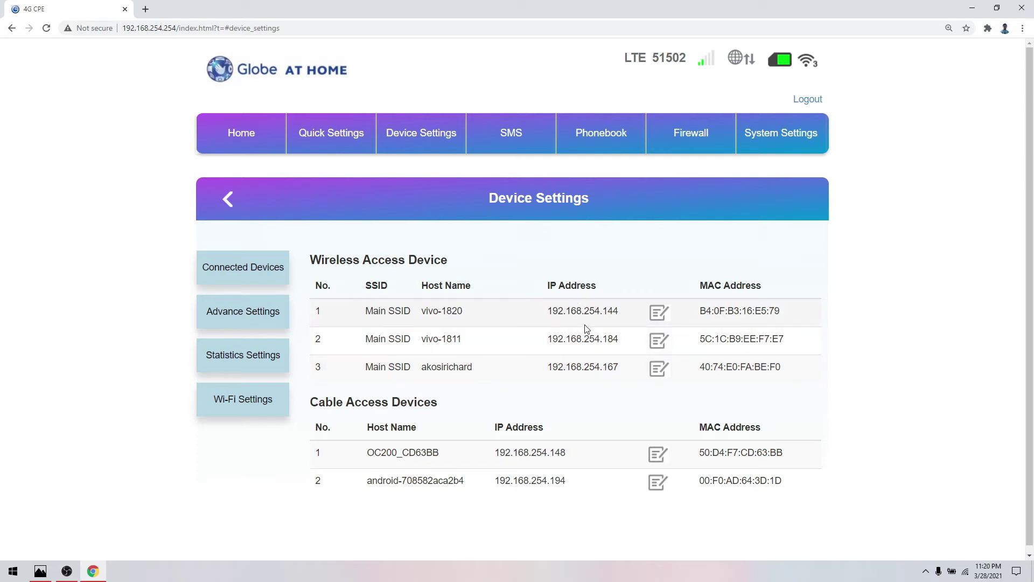
- Select the third wireless device's IP address 192.168.254.167 in the device list
{"action": "double_click", "coordinate": [589, 369]}
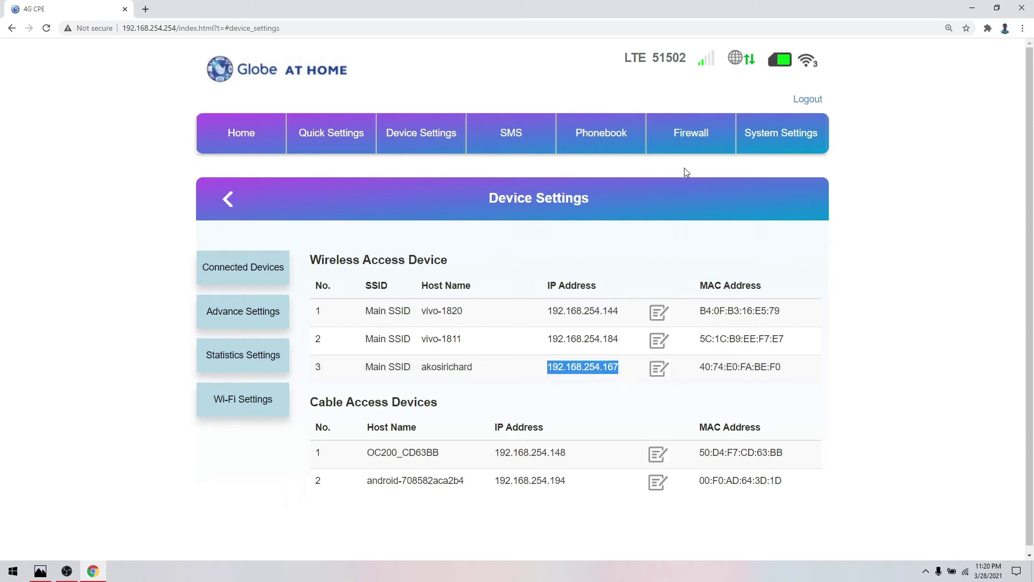
- Go to the Firewall page's Rate Limiting settings
{"action": "left_click", "coordinate": [692, 141]}
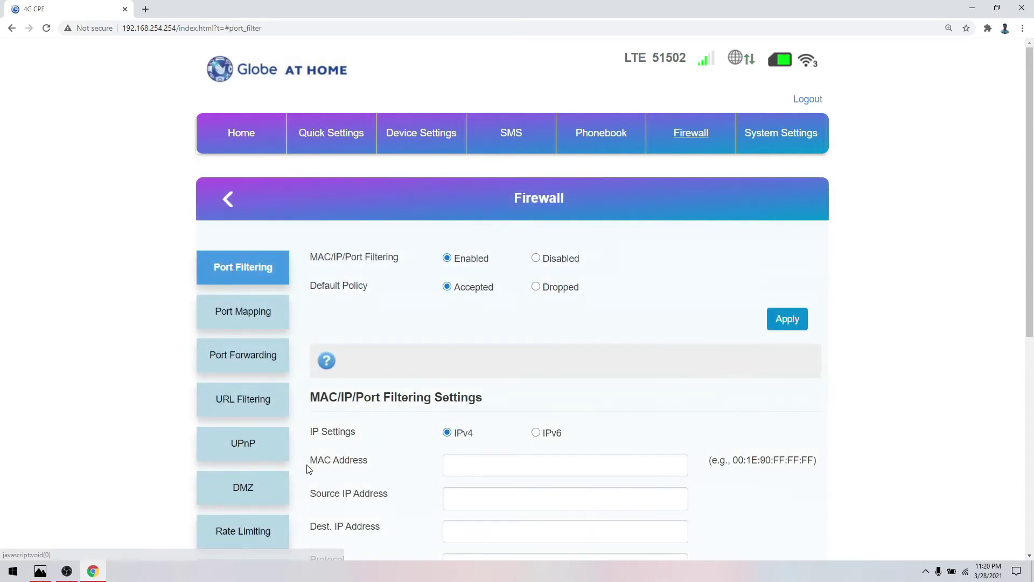
{"action": "scroll", "coordinate": [305, 470], "scroll_direction": "down", "scroll_amount": 2}
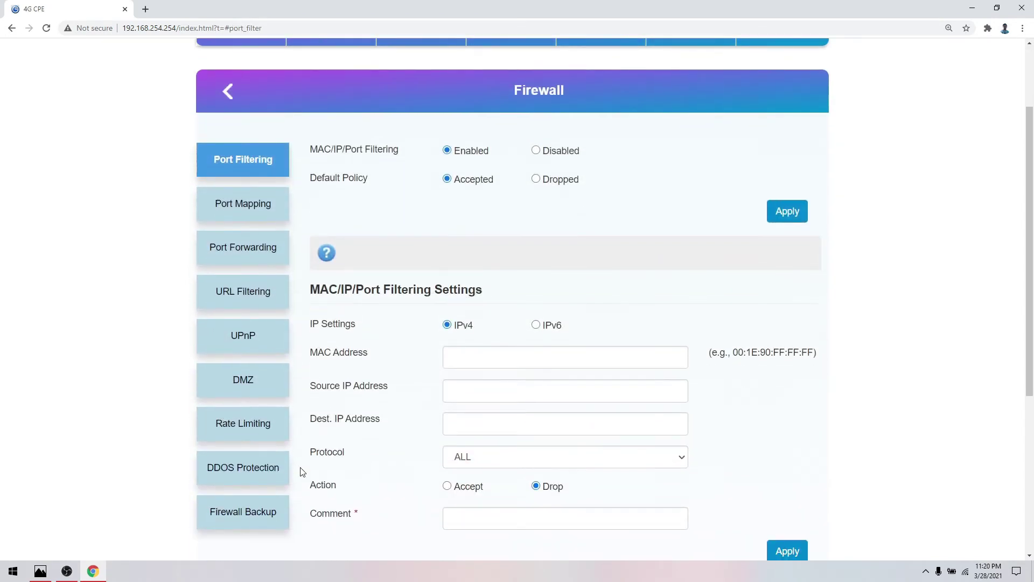
{"action": "left_click", "coordinate": [254, 425]}
{"action": "scroll", "coordinate": [492, 386], "scroll_direction": "down", "scroll_amount": 3}
- Enter IP 192.168.254.167, 250 download and 250 upload speed, and comment 'Bunso'
{"action": "left_click", "coordinate": [494, 244]}
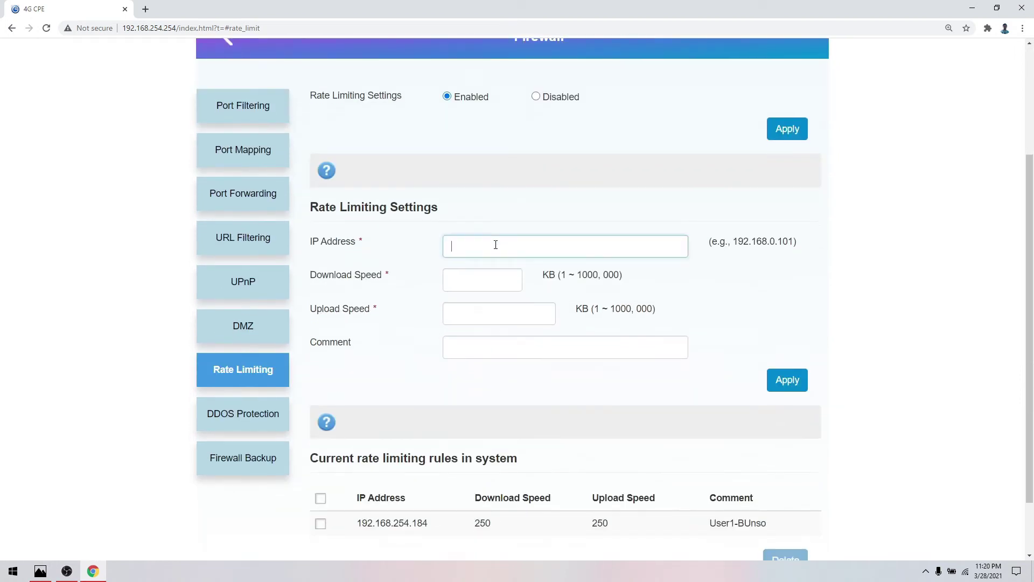
{"action": "type", "text": "192.168.254.167"}
{"action": "left_click", "coordinate": [487, 281]}
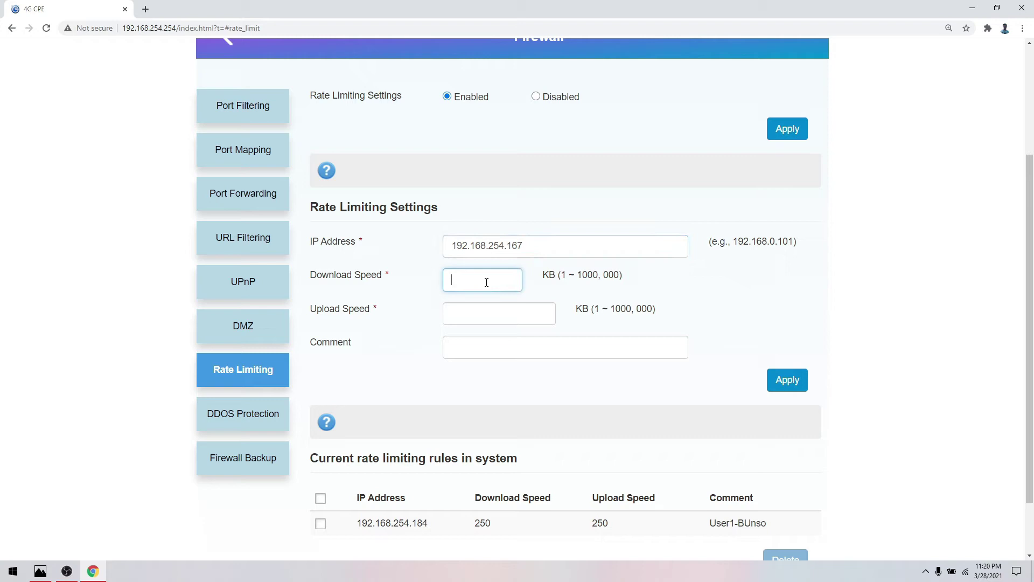
{"action": "type", "text": "250"}
{"action": "left_click", "coordinate": [478, 312]}
{"action": "type", "text": "250"}
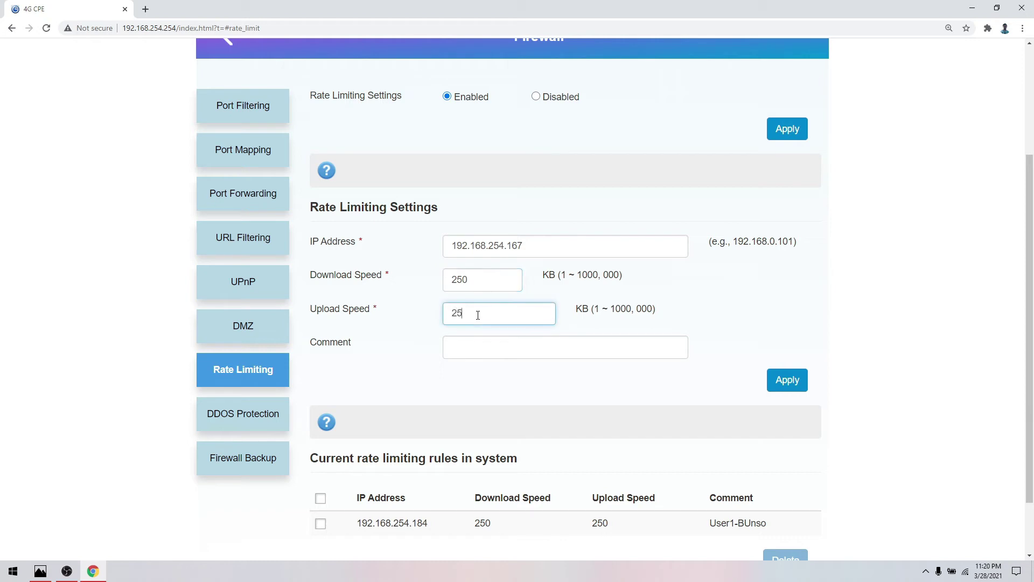
{"action": "left_click", "coordinate": [503, 344]}
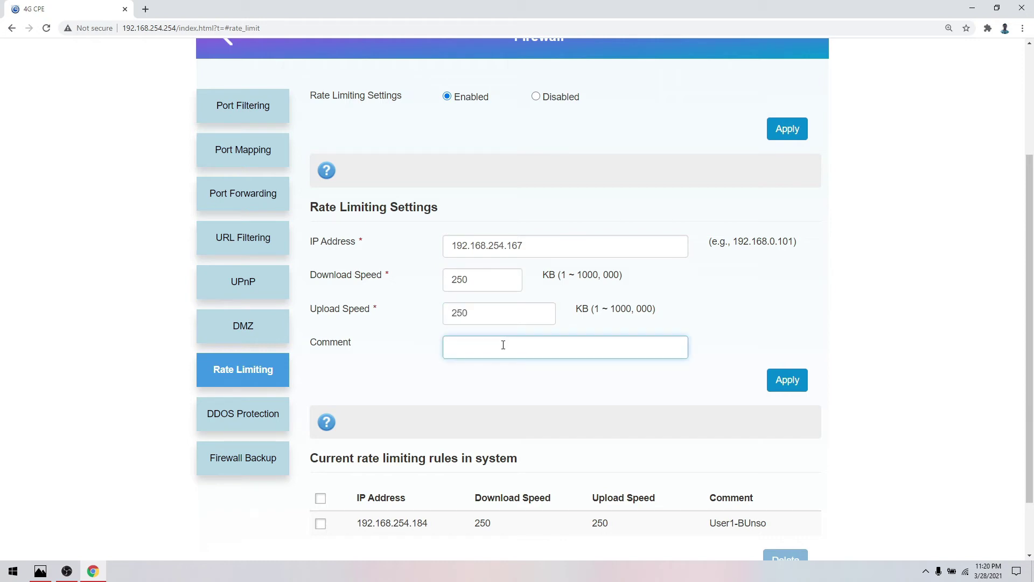
{"action": "scroll", "coordinate": [503, 345], "scroll_direction": "down", "scroll_amount": 1}
{"action": "type", "text": "Bunso"}
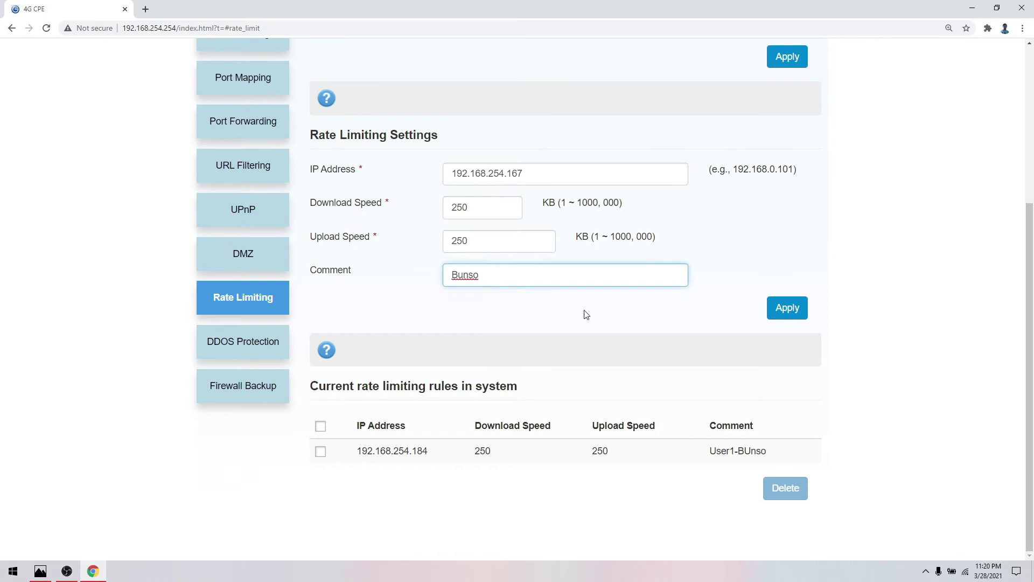
- Apply the 192.168.254.167 rate-limiting rule and return to the top of the page
{"action": "left_click", "coordinate": [789, 307]}
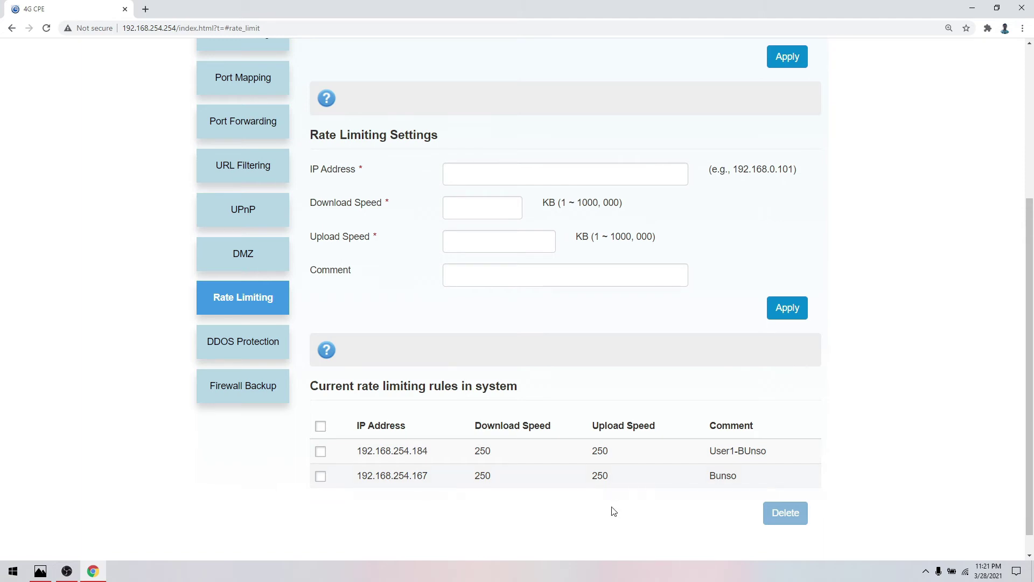
{"action": "scroll", "coordinate": [776, 262], "scroll_direction": "up", "scroll_amount": 5}
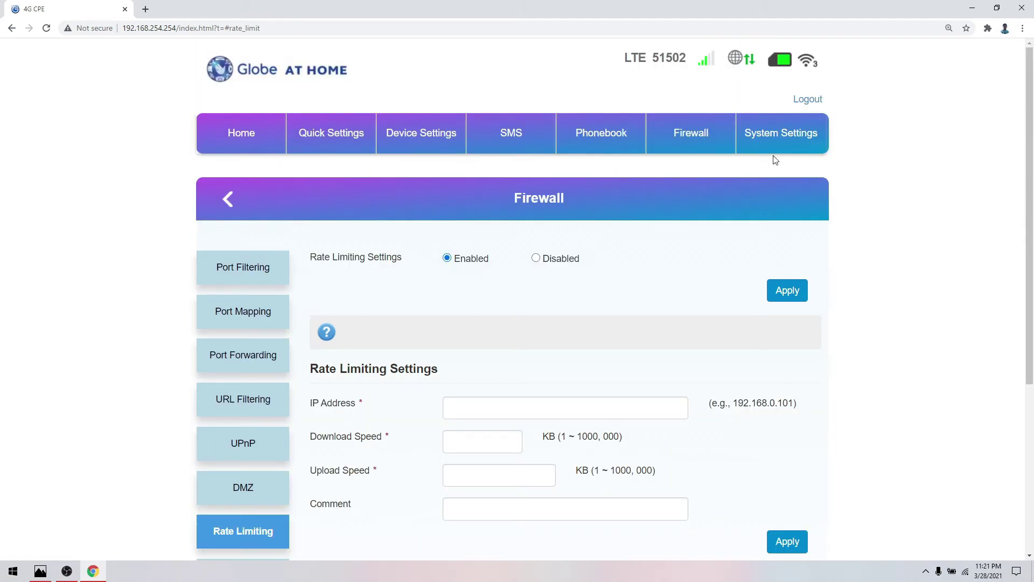
- Switch to System Settings to show the Time Setting page
{"action": "left_click", "coordinate": [768, 134]}
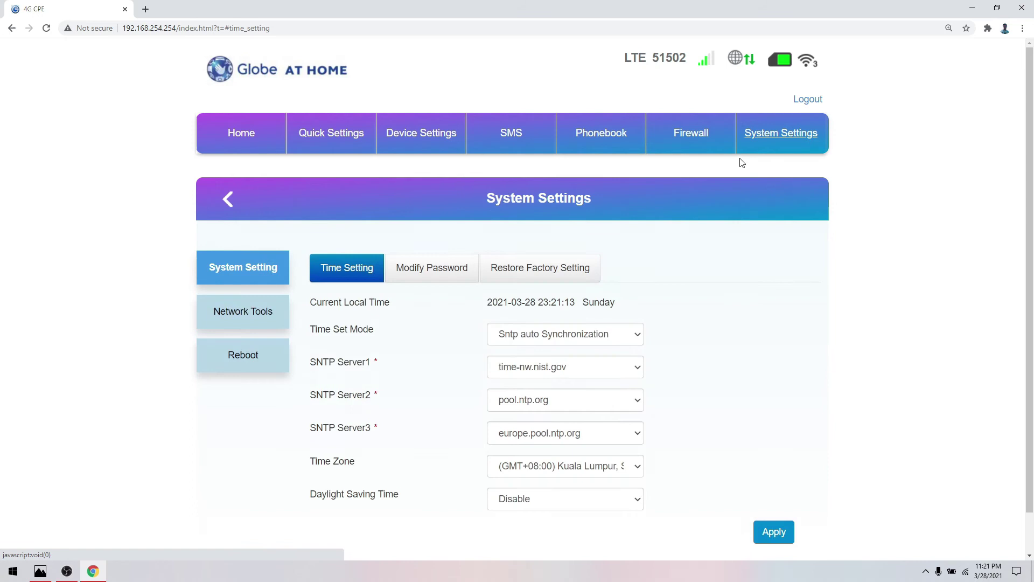